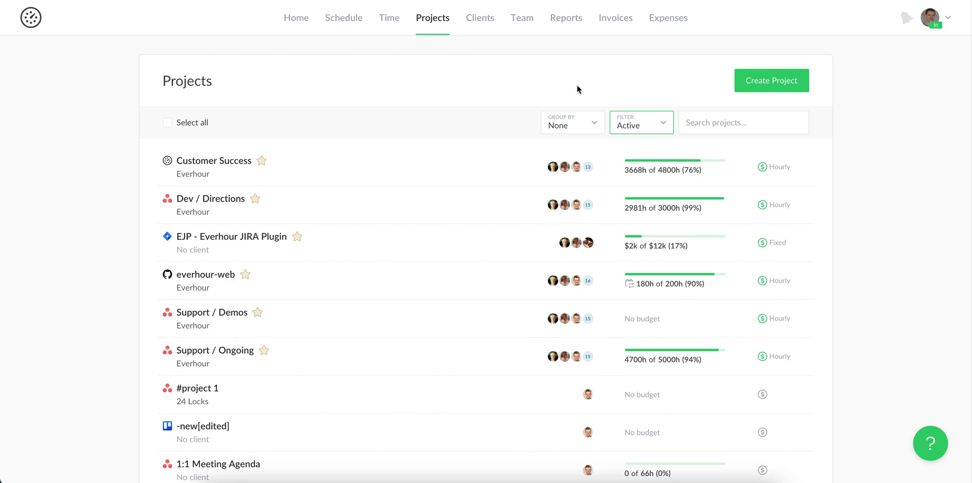
# - Start a new project named 'Sample project' using the Customer Success template in List layout
pyautogui.click(765, 86)
pyautogui.write('Sample project')
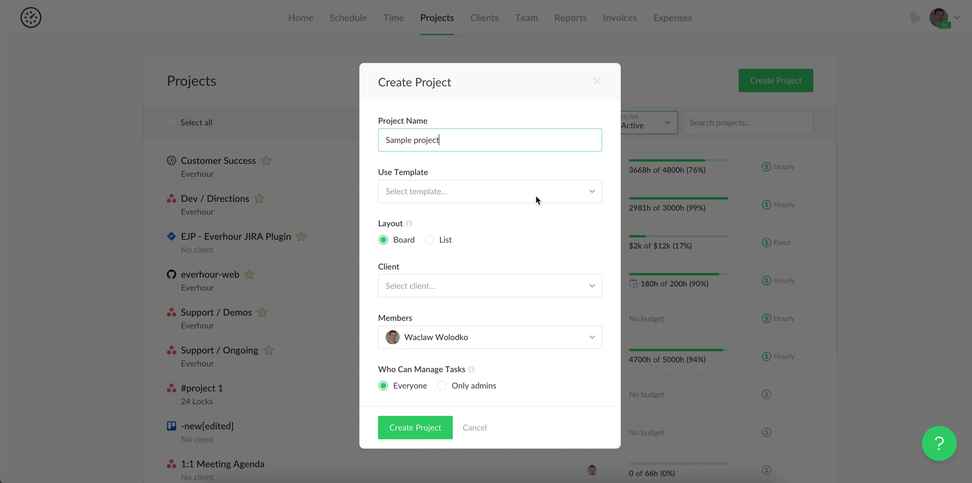
pyautogui.click(497, 201)
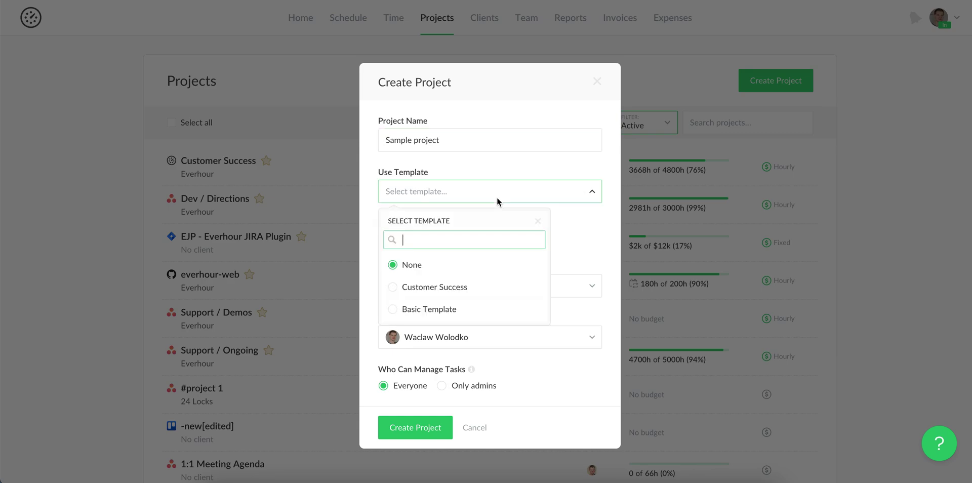
pyautogui.click(478, 288)
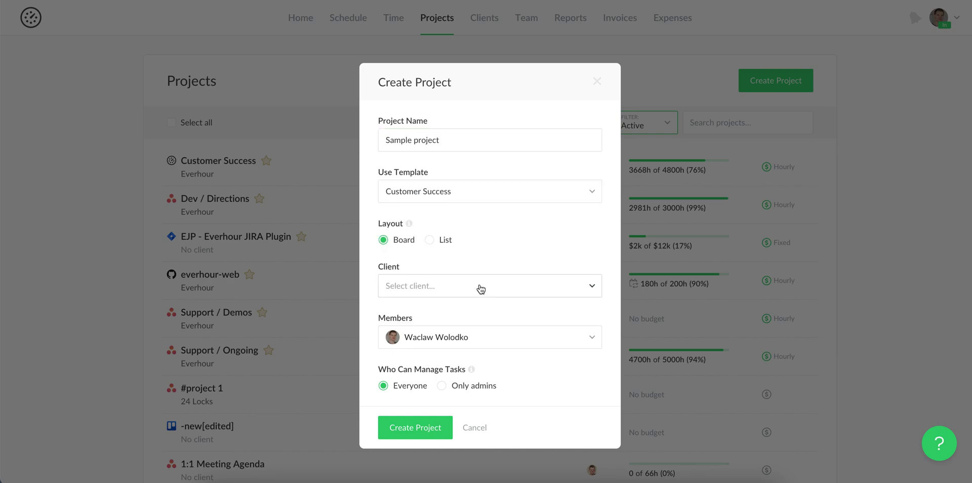
pyautogui.click(439, 241)
# - Assign client Everhour, add all team members, and create the project
pyautogui.click(434, 286)
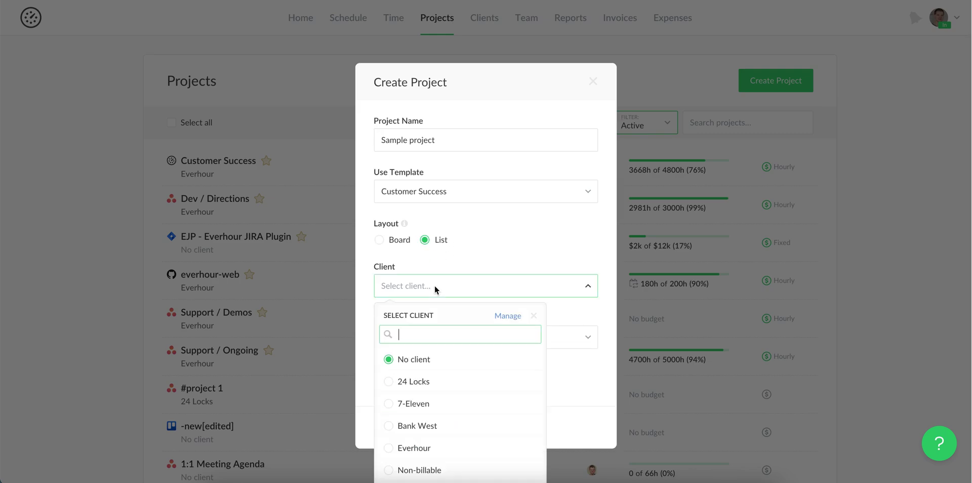
pyautogui.click(428, 448)
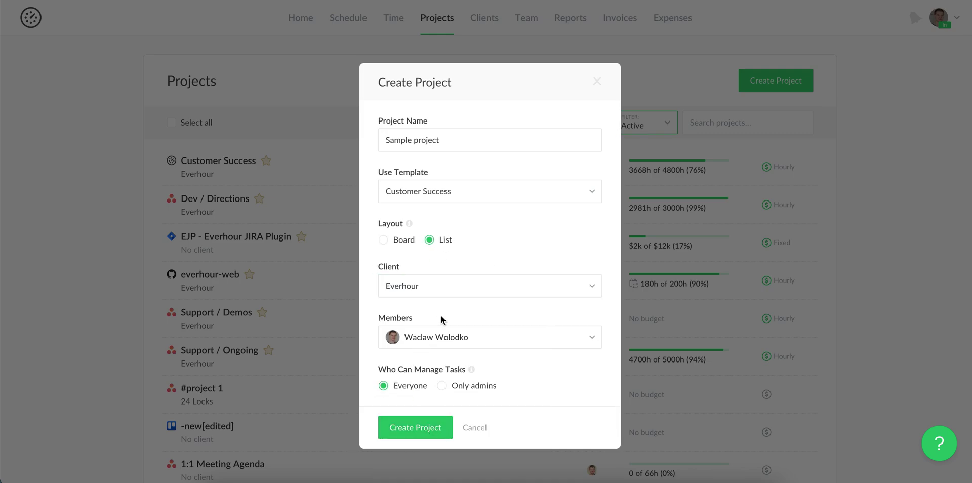
pyautogui.click(443, 338)
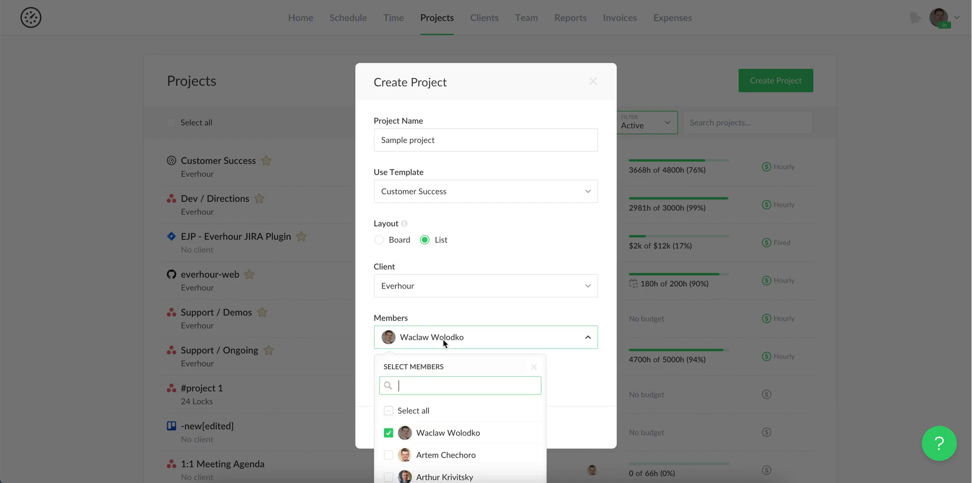
pyautogui.click(388, 411)
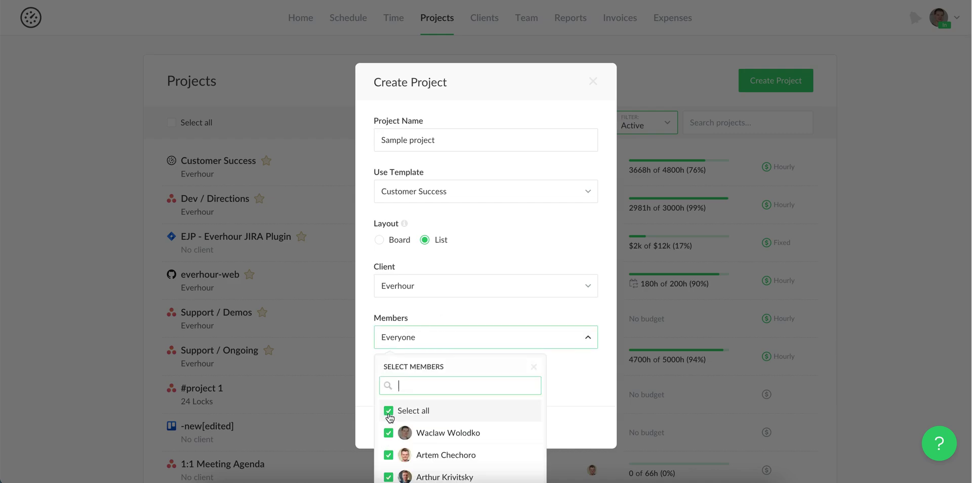
pyautogui.click(580, 372)
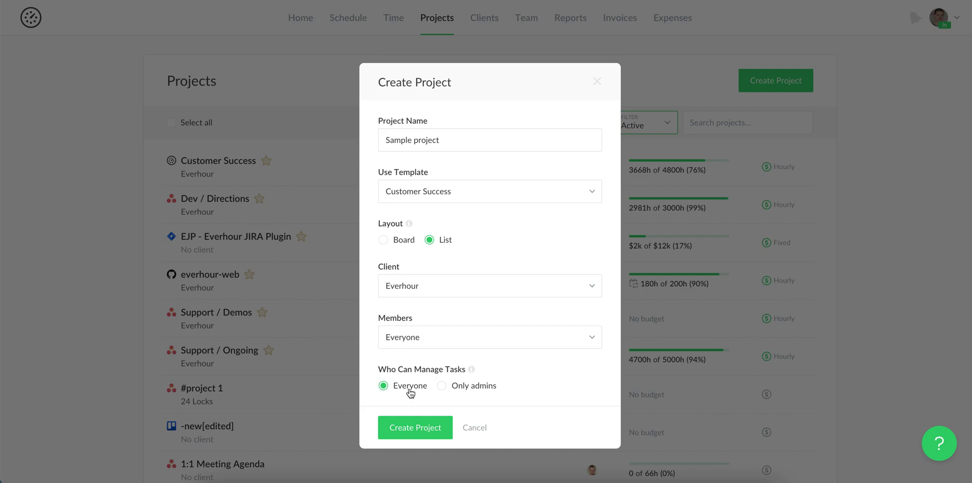
pyautogui.click(414, 428)
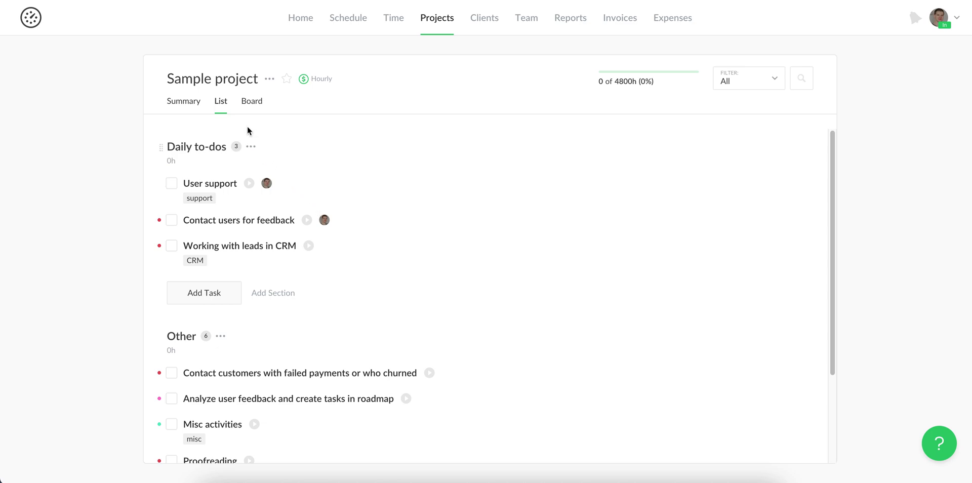
# - Switch Sample project to board view and look over the task action menus
pyautogui.click(256, 104)
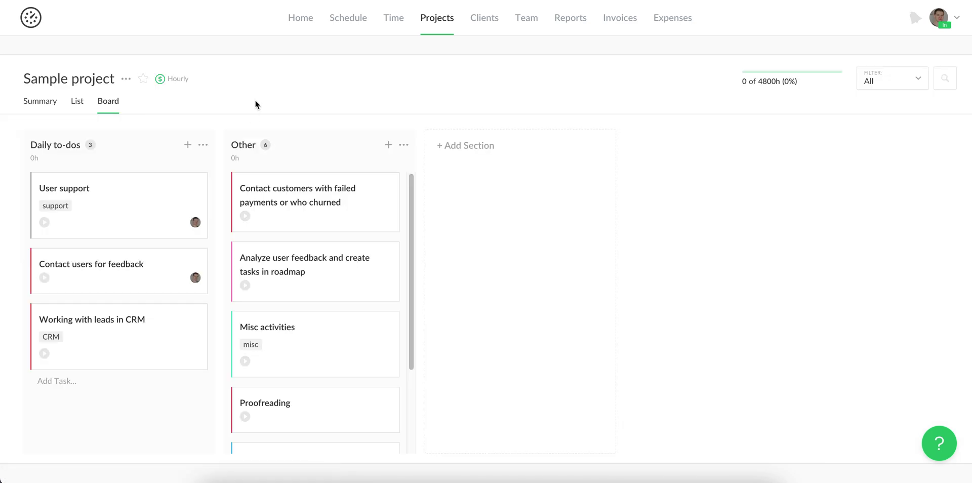
pyautogui.moveTo(387, 184)
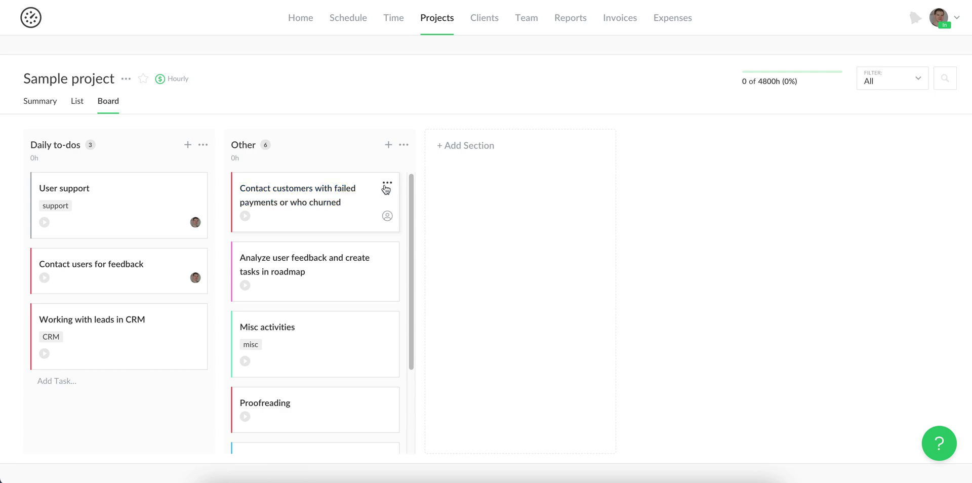
pyautogui.click(387, 185)
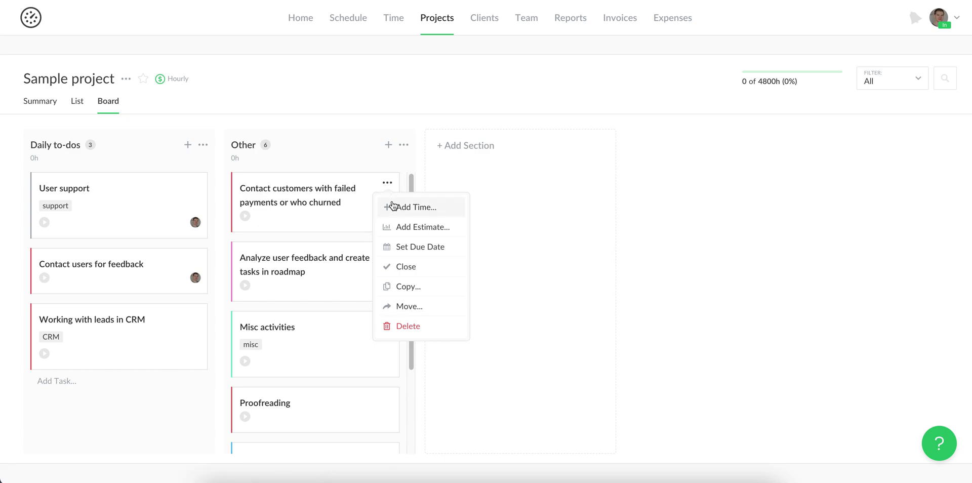
pyautogui.moveTo(118, 204)
pyautogui.click(195, 186)
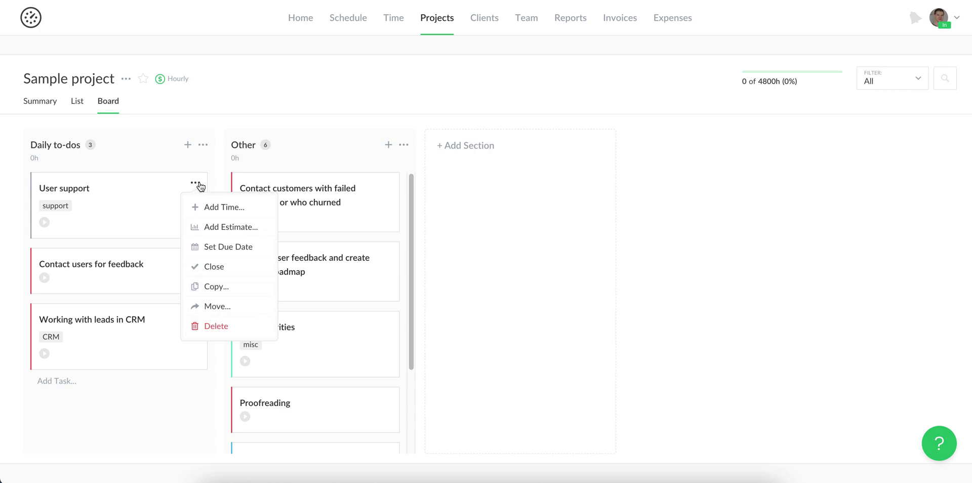
pyautogui.click(195, 183)
# - Add two more assignees to User support, save, and check the task filter options
pyautogui.click(196, 223)
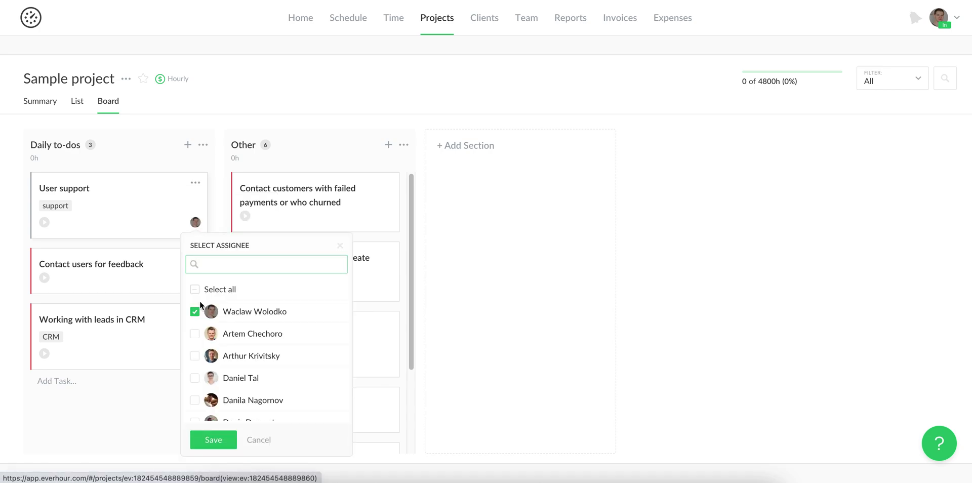
pyautogui.click(195, 401)
pyautogui.click(195, 356)
pyautogui.click(211, 441)
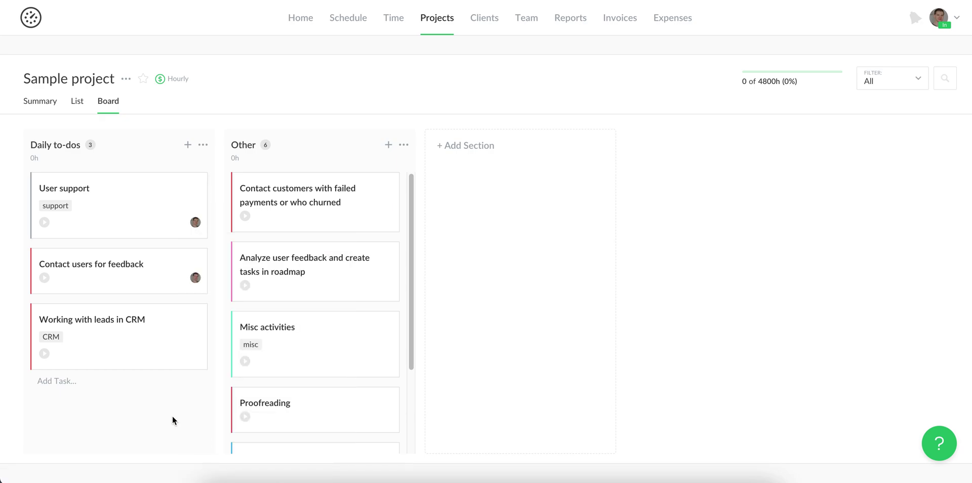
pyautogui.click(882, 91)
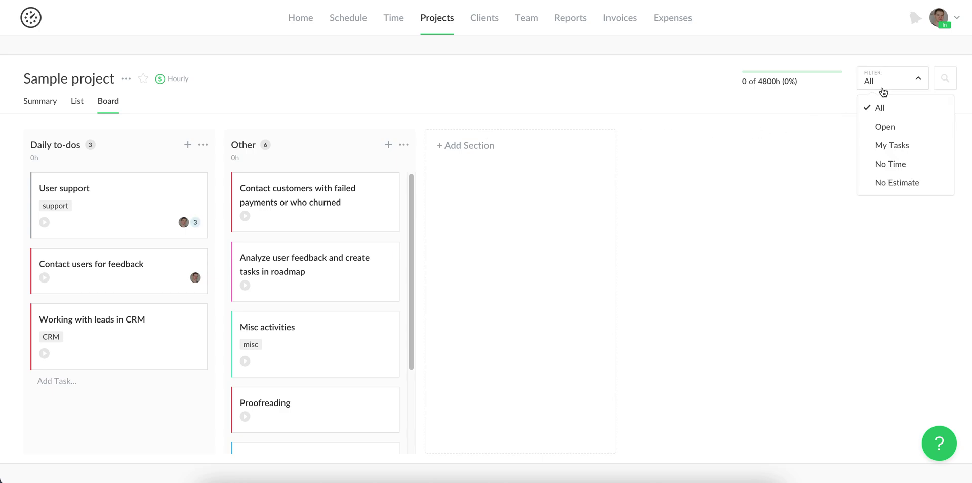
pyautogui.click(90, 188)
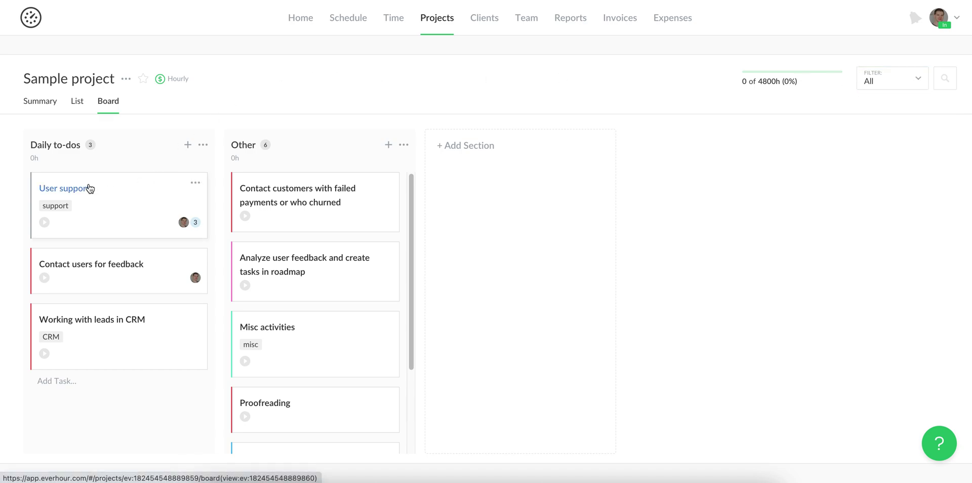
# - Review User support's title, tags, description and full edit form, then close it
pyautogui.click(63, 192)
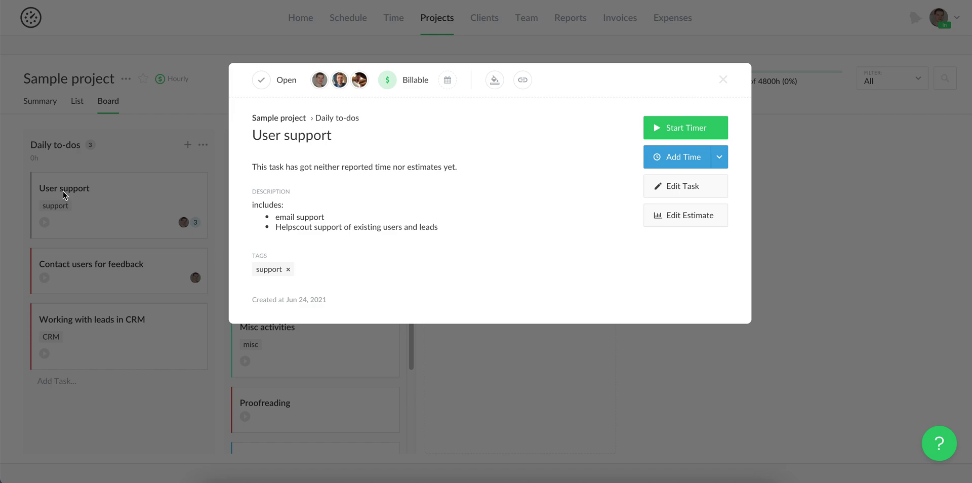
pyautogui.click(351, 133)
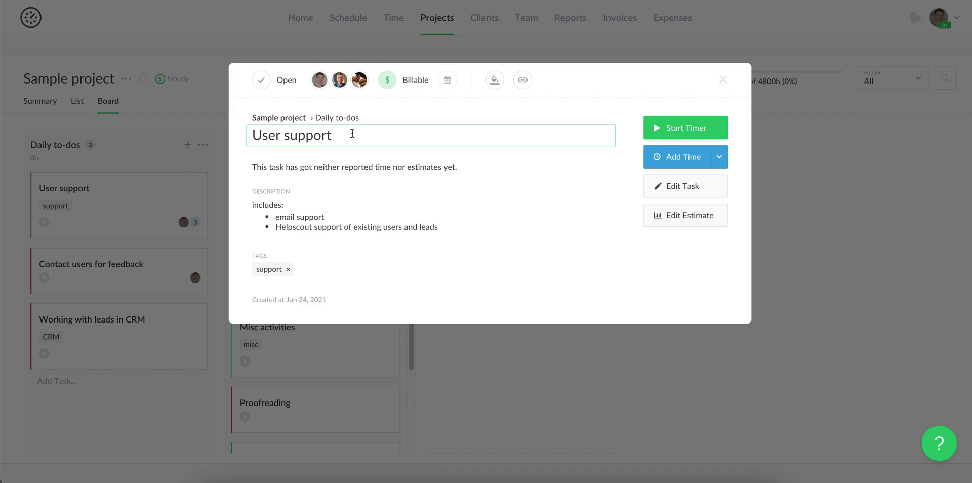
pyautogui.click(309, 270)
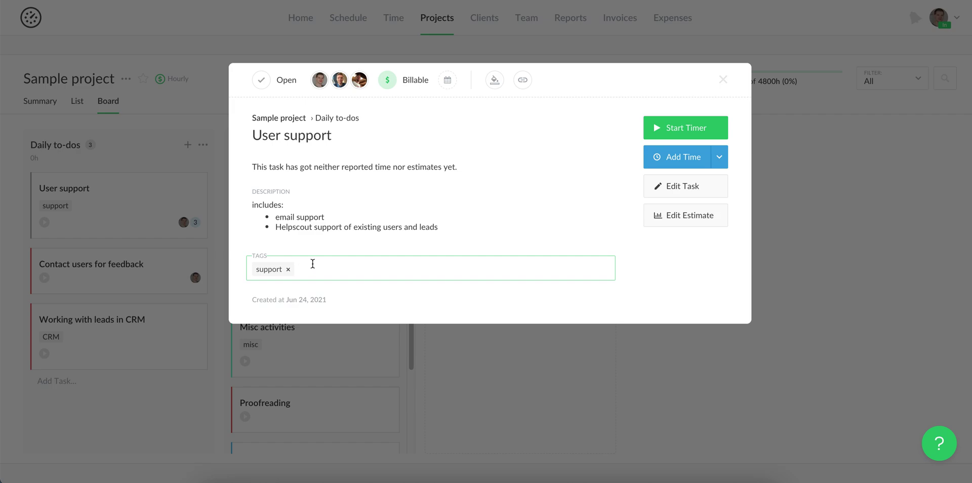
pyautogui.click(415, 219)
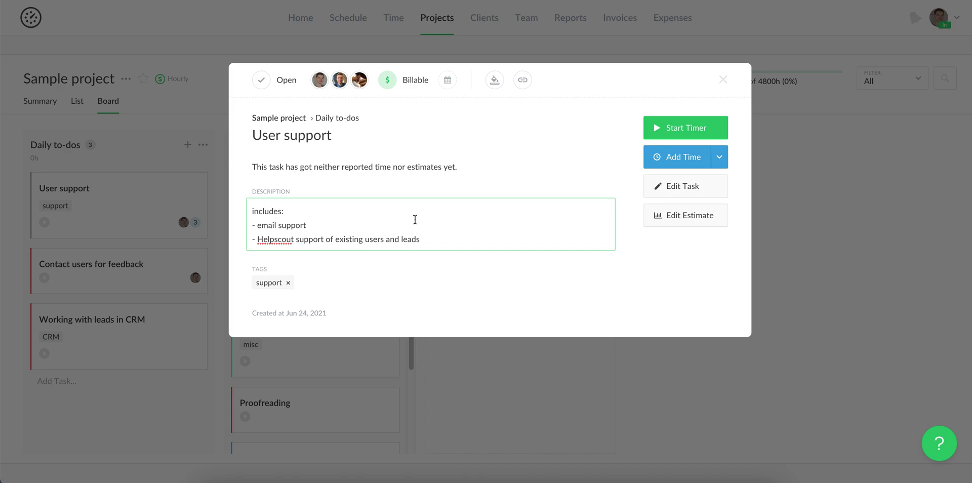
pyautogui.click(690, 192)
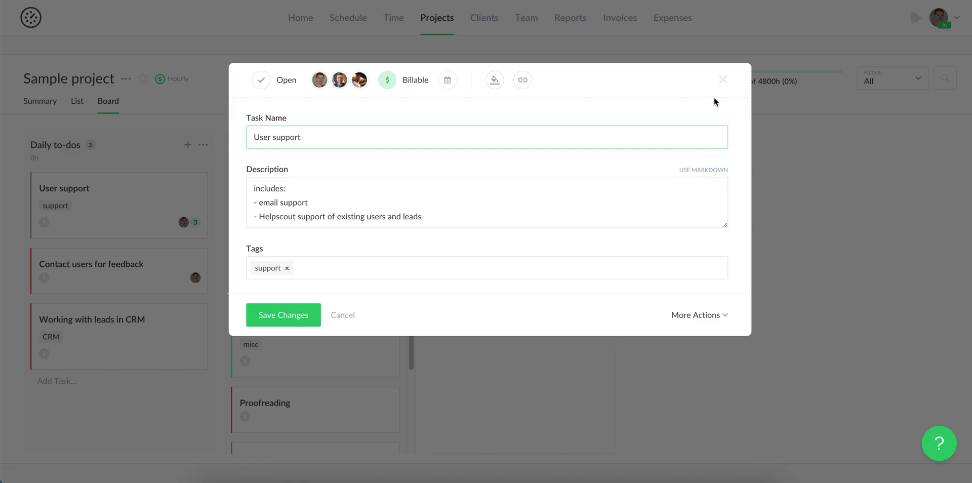
pyautogui.click(723, 81)
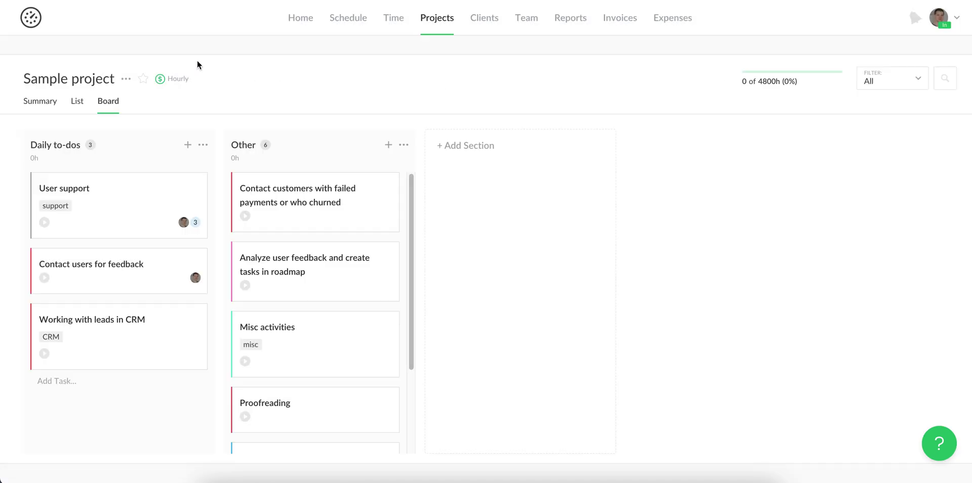
pyautogui.click(125, 79)
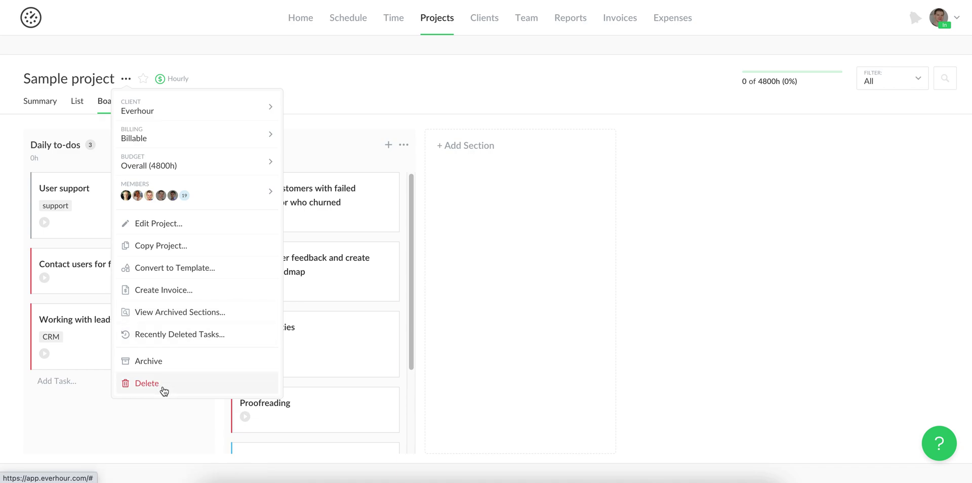
pyautogui.click(126, 81)
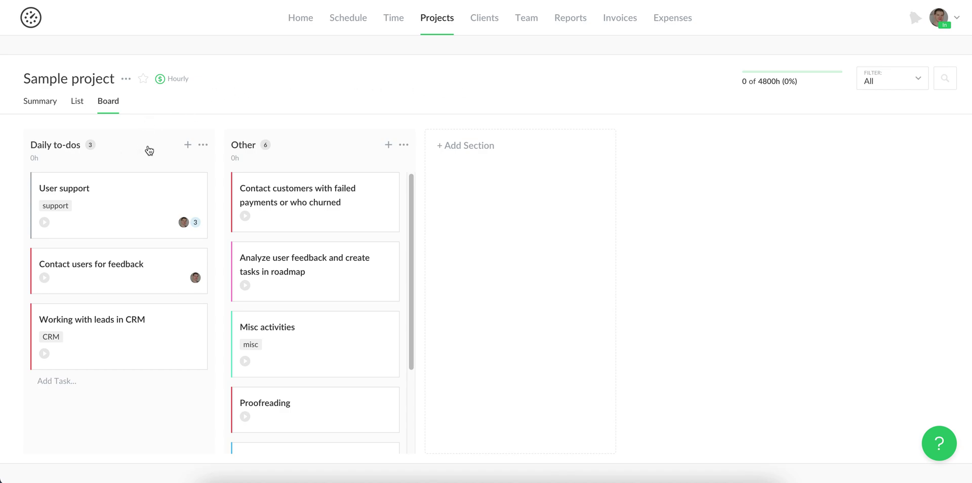
# - Drag the Other section ahead of Daily to-dos and show the tasks in list view
pyautogui.click(56, 143)
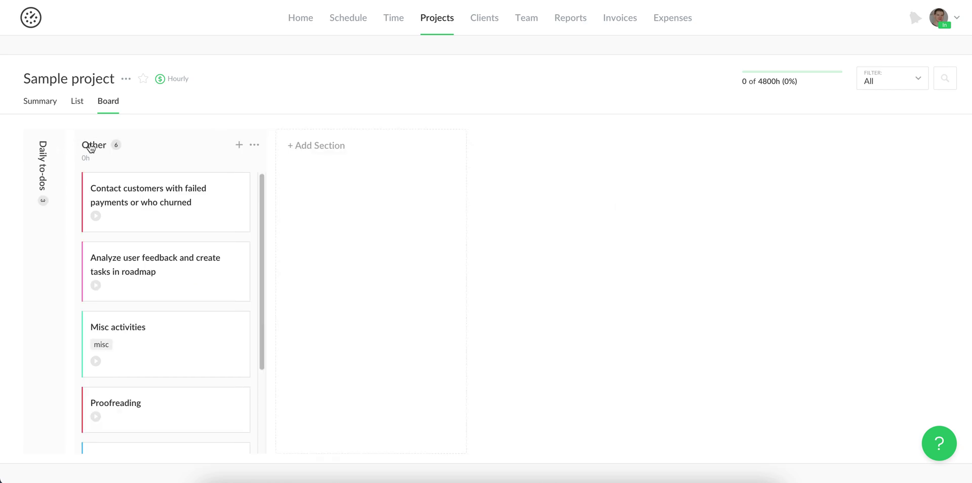
pyautogui.click(89, 146)
pyautogui.click(90, 147)
pyautogui.click(45, 151)
pyautogui.moveTo(245, 148); pyautogui.dragTo(72, 155)
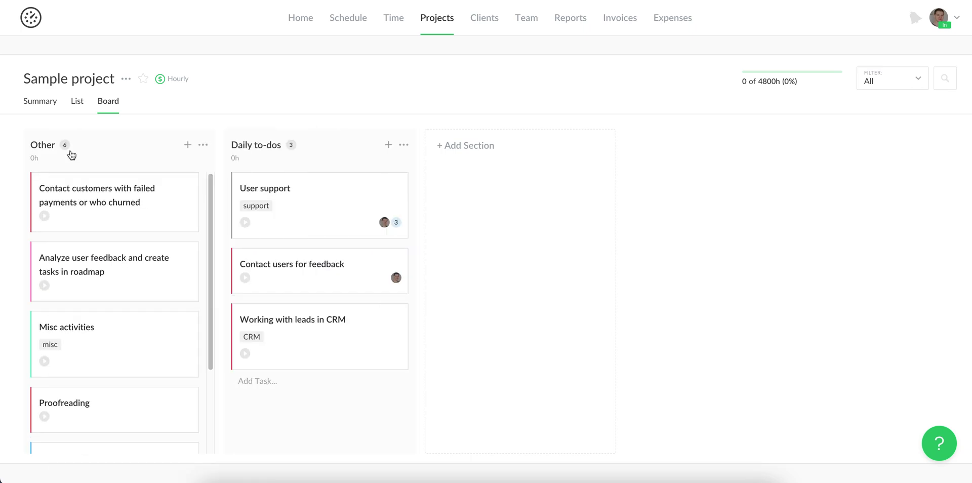
pyautogui.click(203, 145)
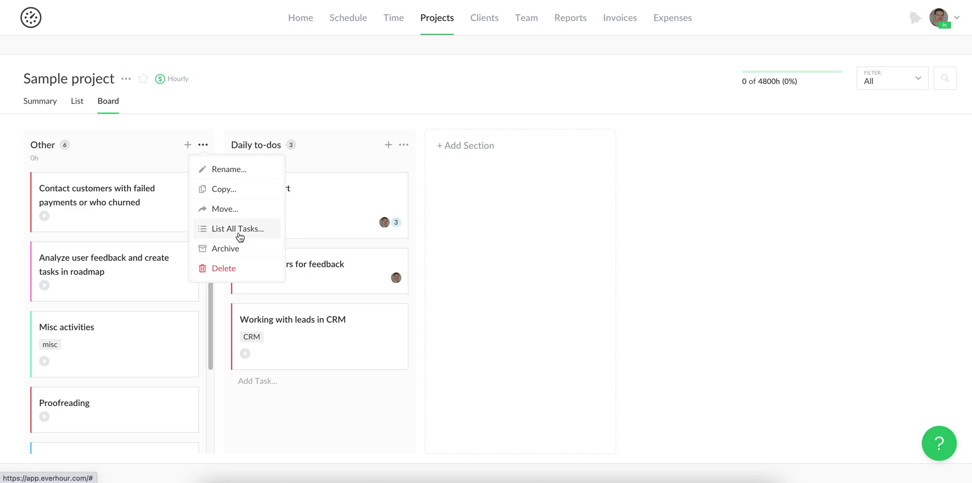
pyautogui.click(77, 101)
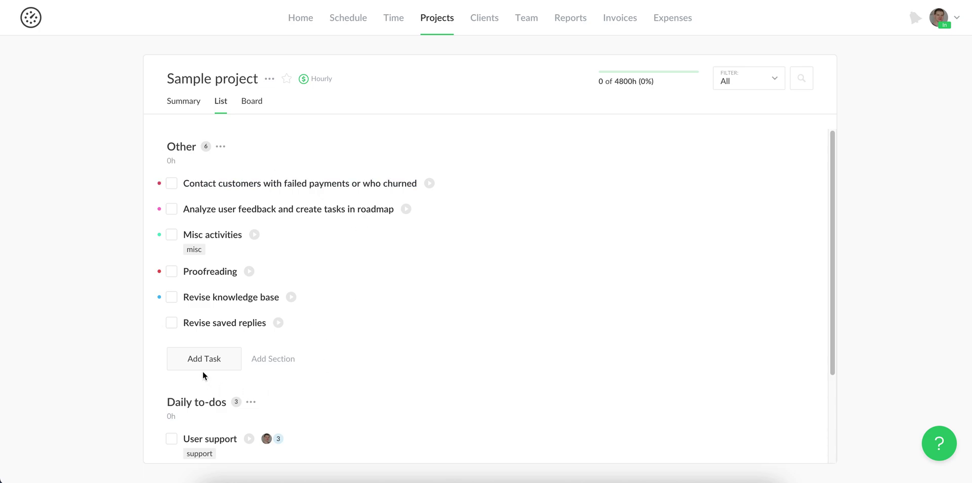
# - Drag Revise saved replies above the Other section header to the top of the list
pyautogui.moveTo(160, 326)
pyautogui.moveTo(161, 326); pyautogui.dragTo(171, 142)
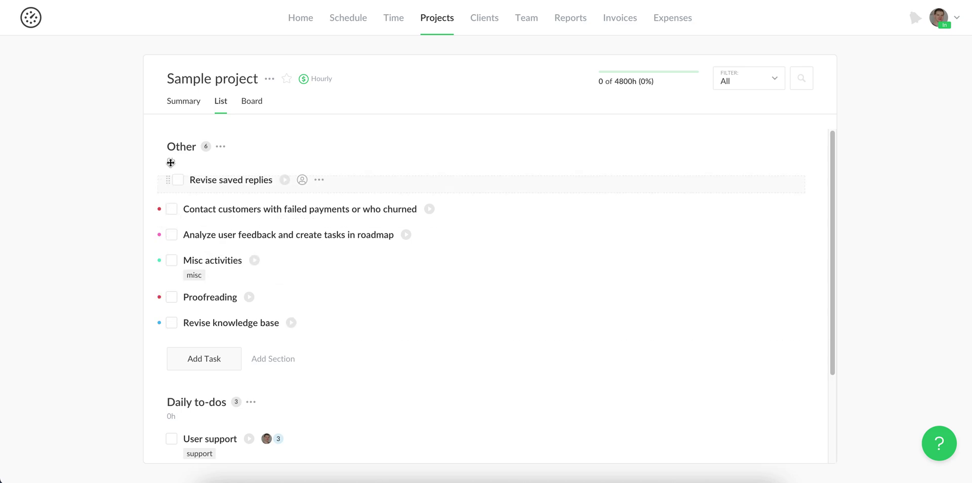
pyautogui.moveTo(171, 143); pyautogui.dragTo(169, 125)
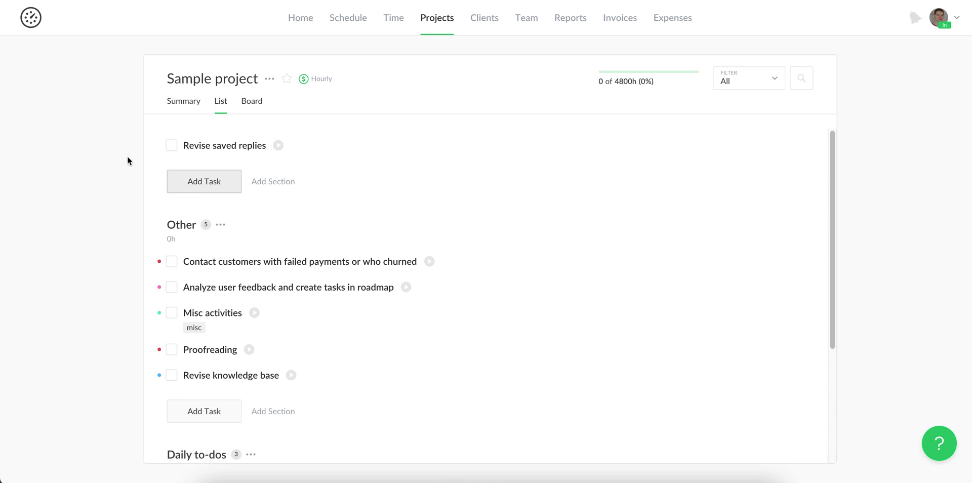
pyautogui.click(270, 79)
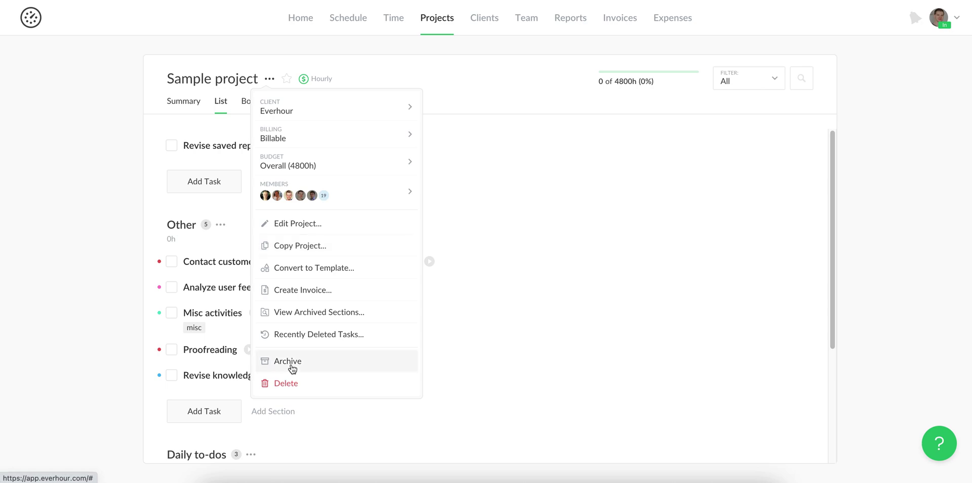
pyautogui.click(291, 363)
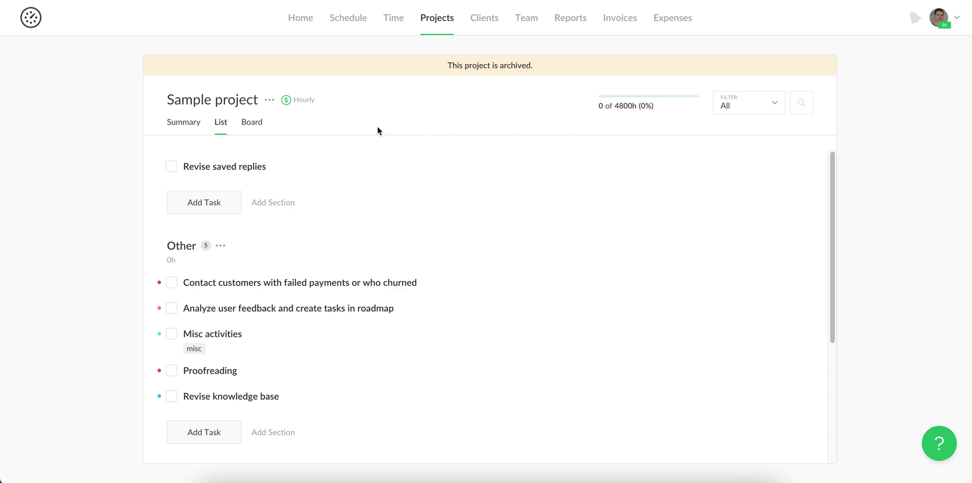
pyautogui.click(270, 101)
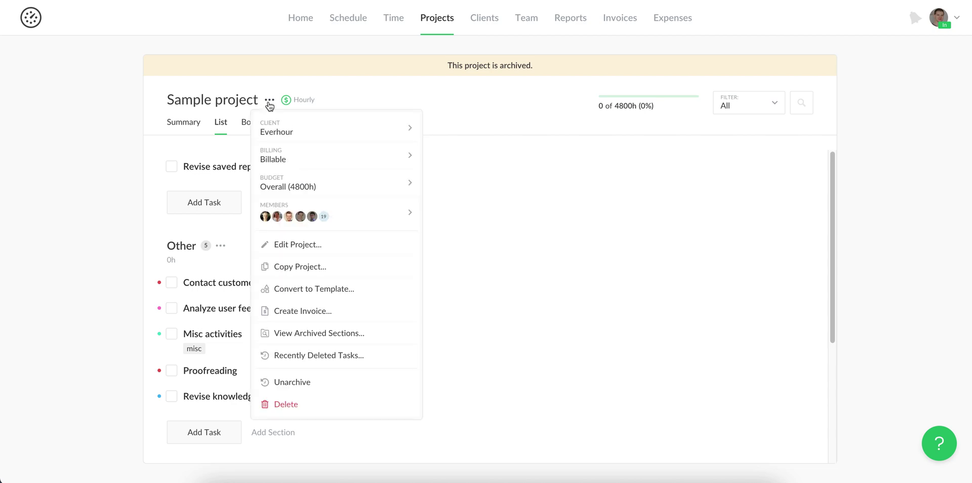
pyautogui.click(308, 385)
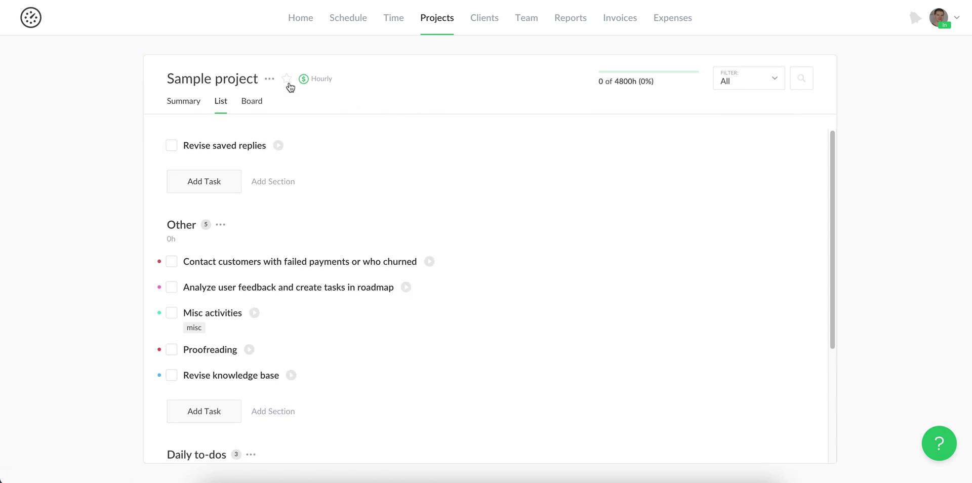
pyautogui.click(271, 80)
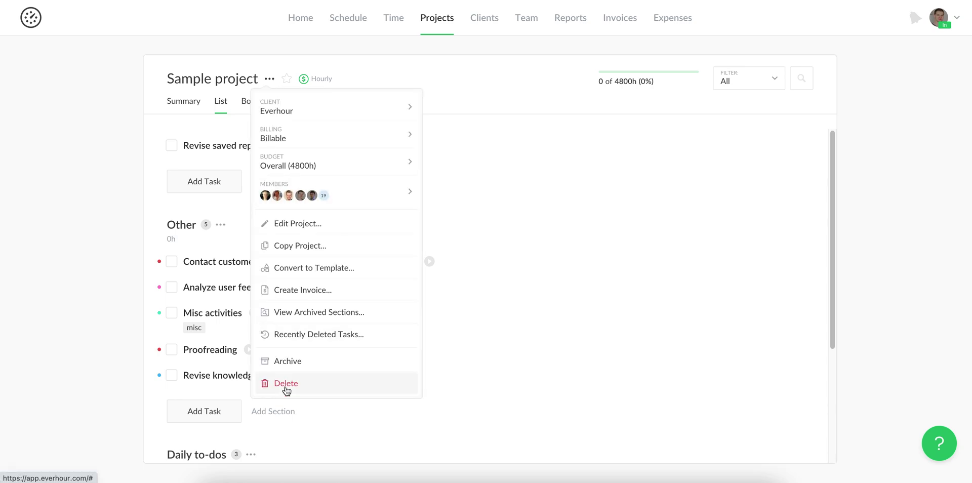
pyautogui.click(518, 226)
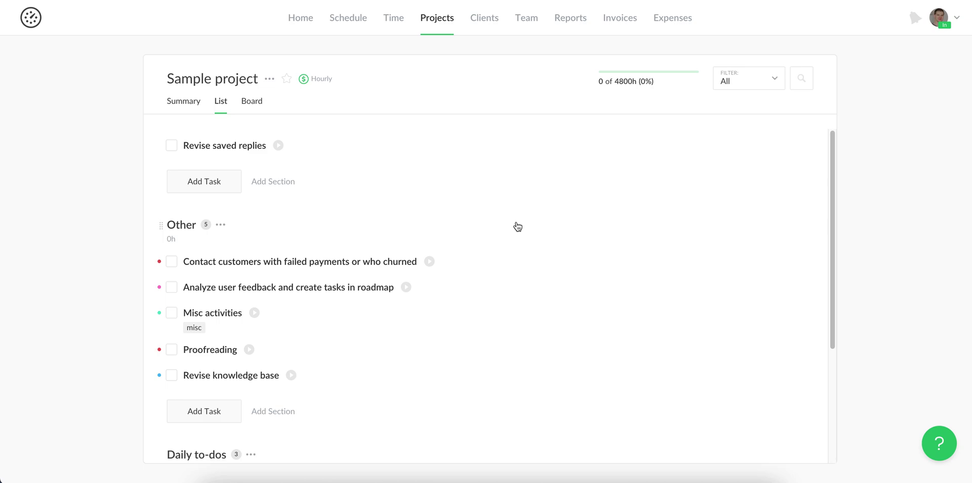
pyautogui.click(937, 444)
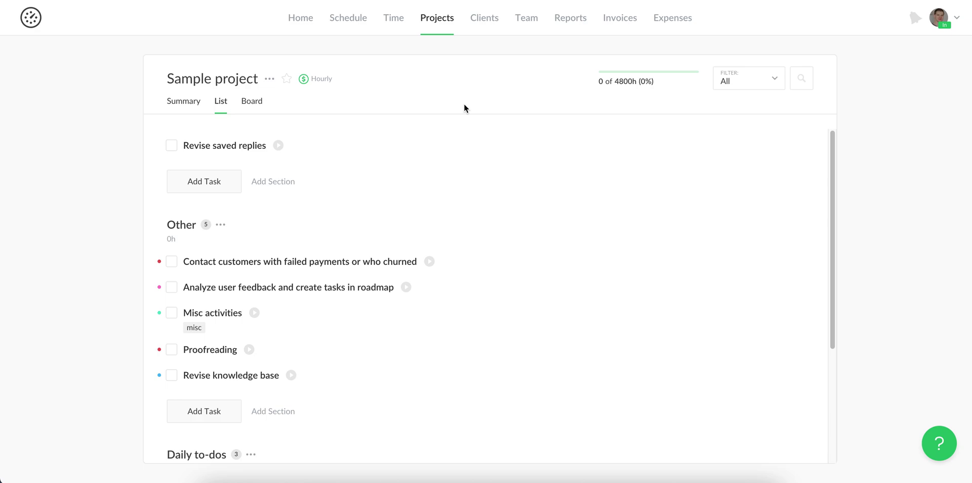